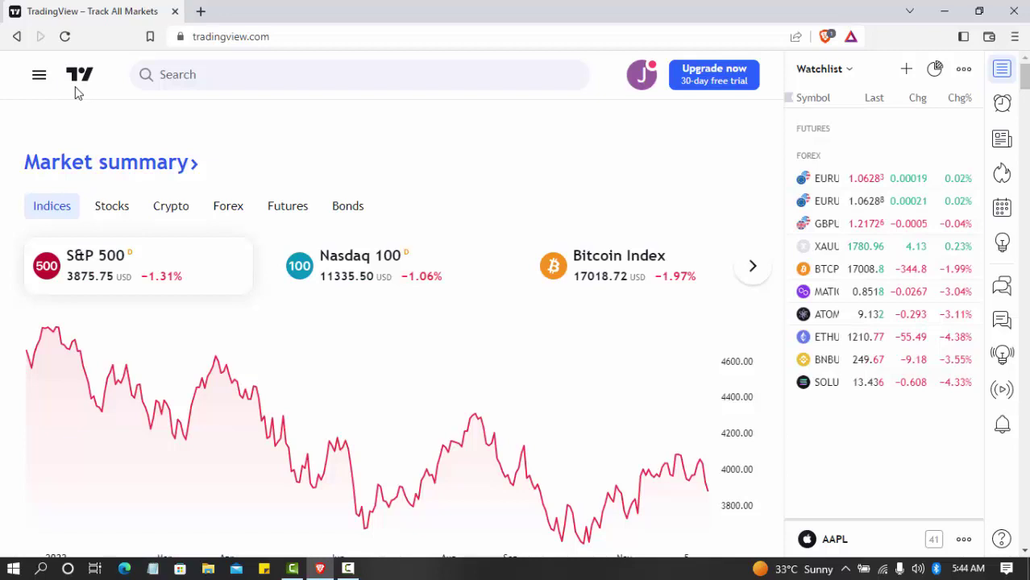
# - Find the Binance BTCUSDTPERP perpetual futures symbol and launch its chart
pyautogui.click(313, 76)
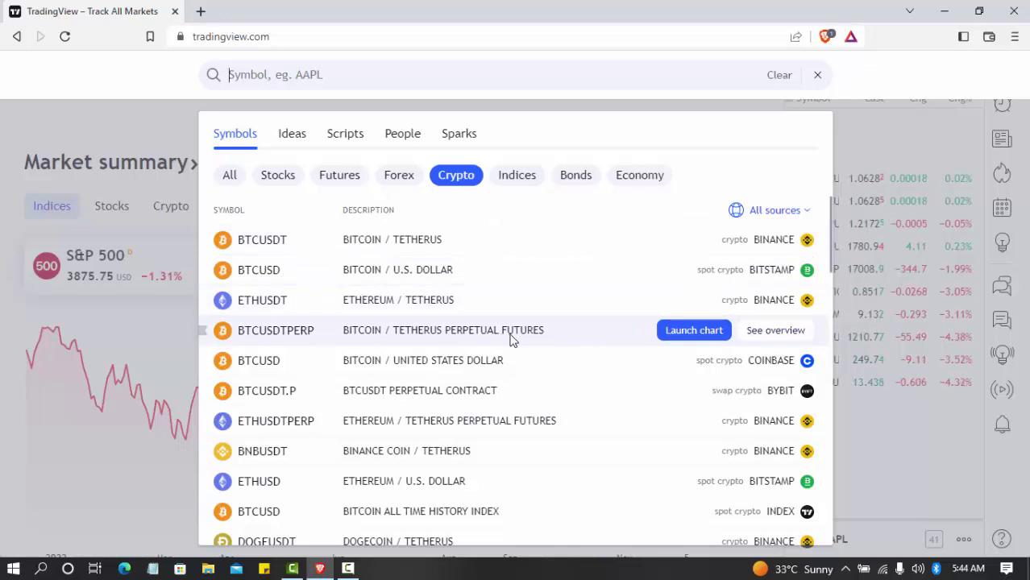
pyautogui.click(510, 340)
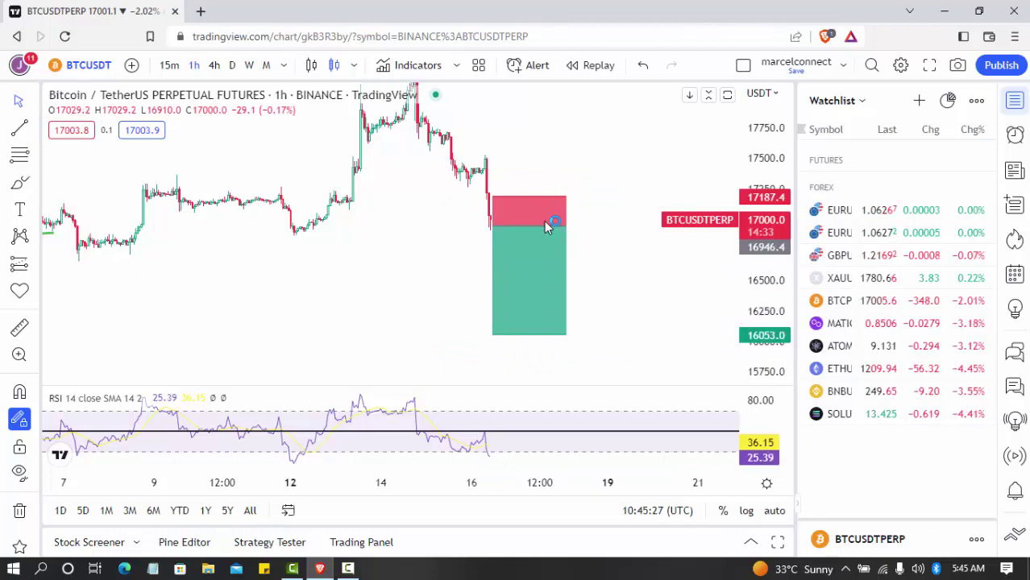
# - Switch the BTCUSDTPERP chart to the monthly timeframe
pyautogui.click(266, 65)
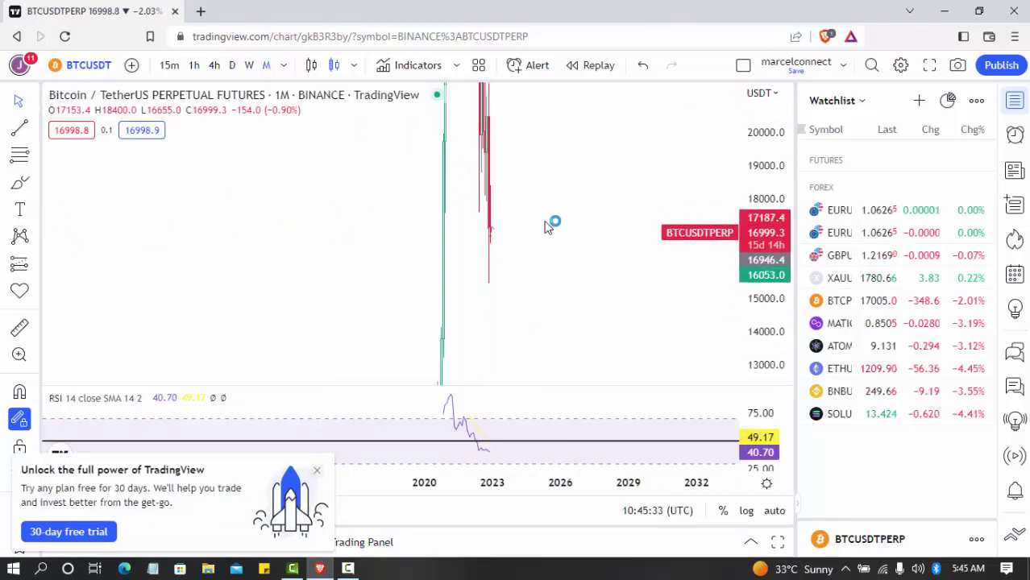
pyautogui.scroll(3, 545, 227)
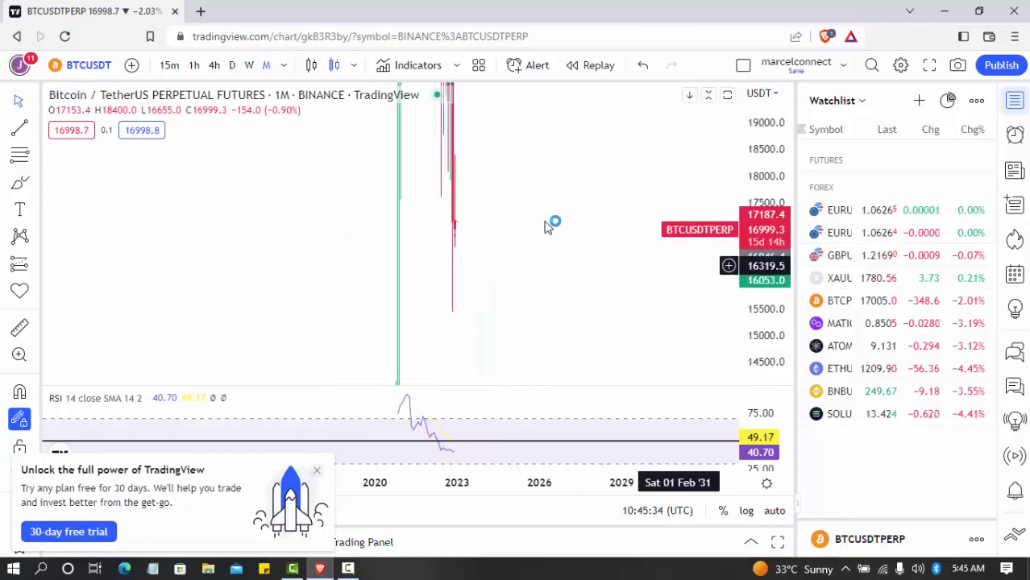
pyautogui.scroll(3, 545, 227)
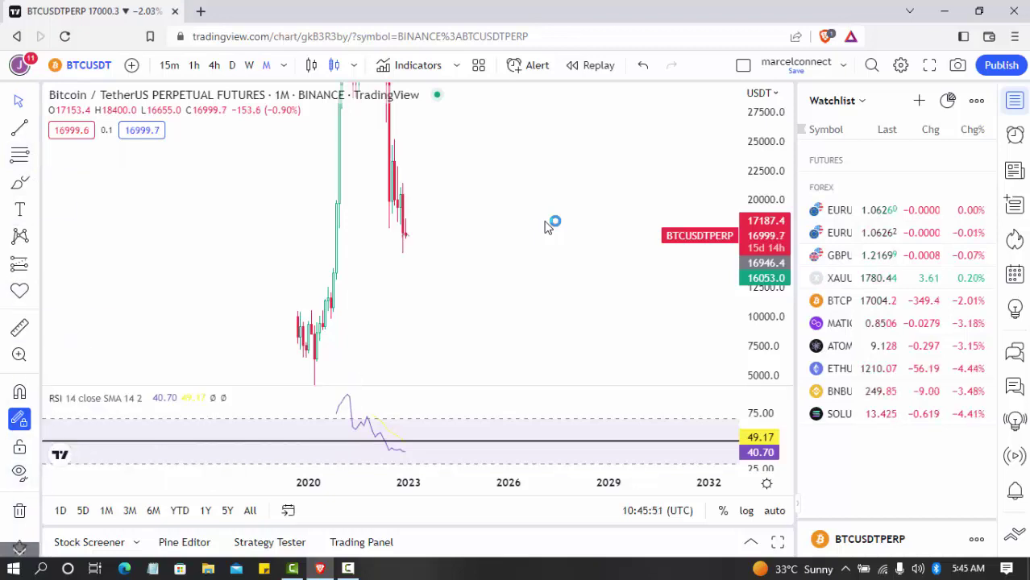
# - Show the favorite drawing tools and draw a rectangle from August 2020 to December 2025 between about 14,150 and 12,850 USDT
pyautogui.click(20, 548)
pyautogui.click(19, 532)
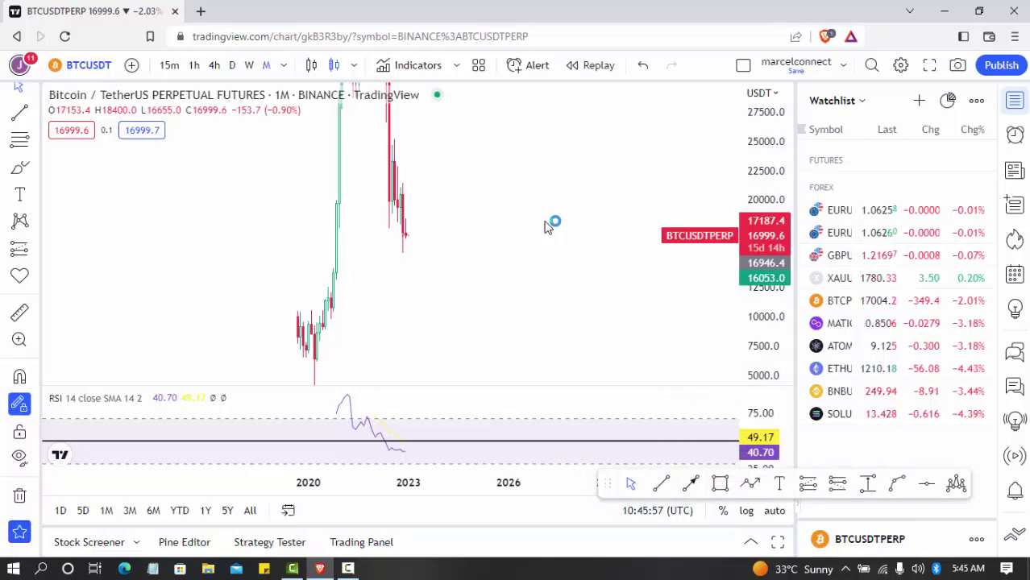
pyautogui.hotkey('alt', 'shift', 'r')
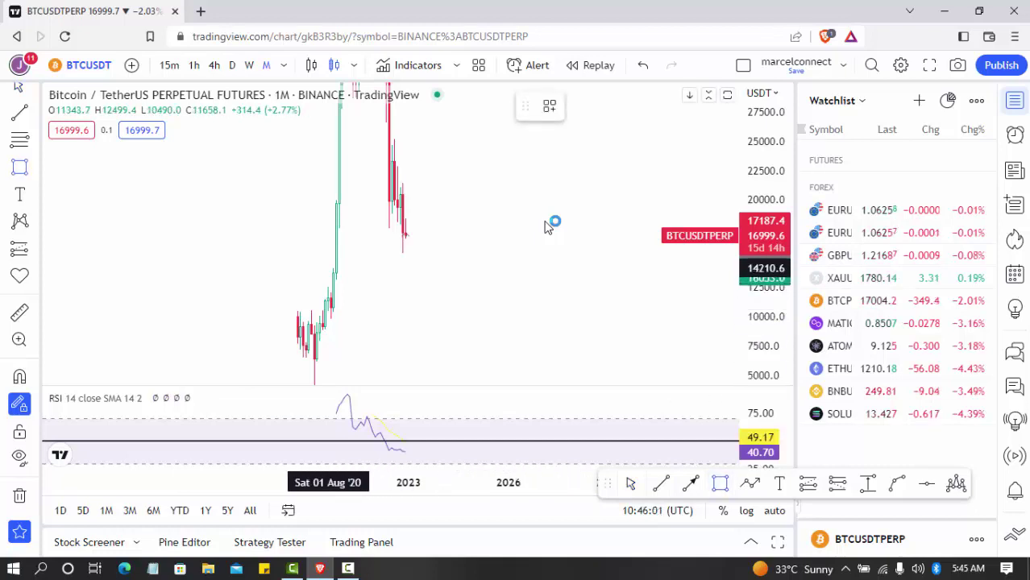
pyautogui.click(327, 269)
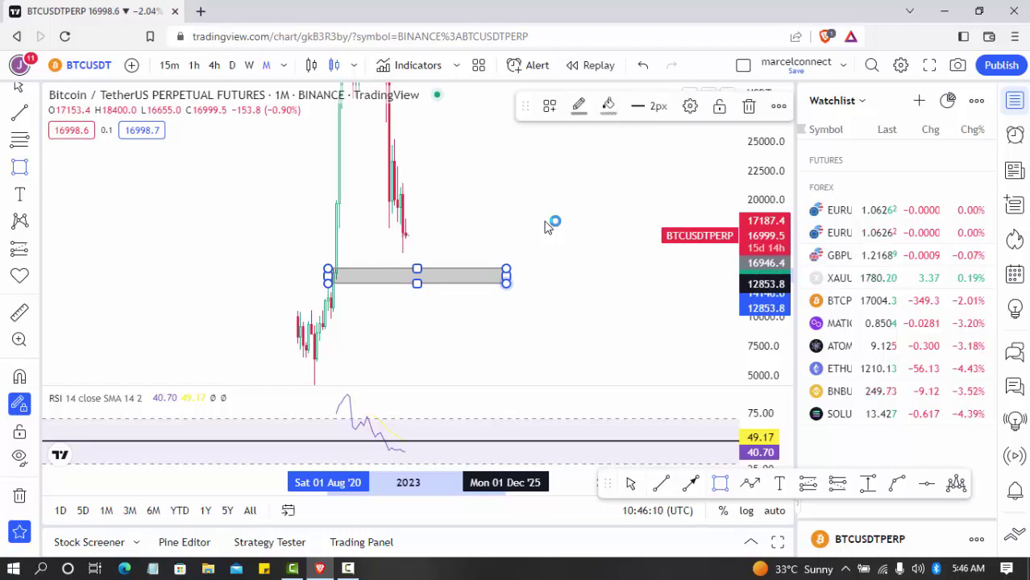
pyautogui.click(546, 226)
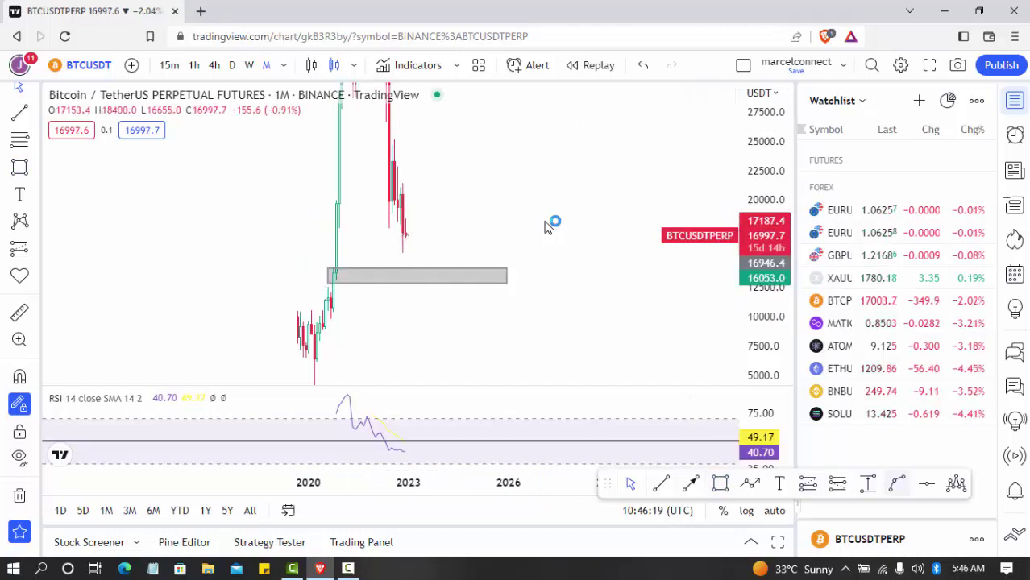
# - Draw horizontal lines across the price chart at about 15,568, 16,989 and 19,832 USDT
pyautogui.hotkey('alt', 'h')
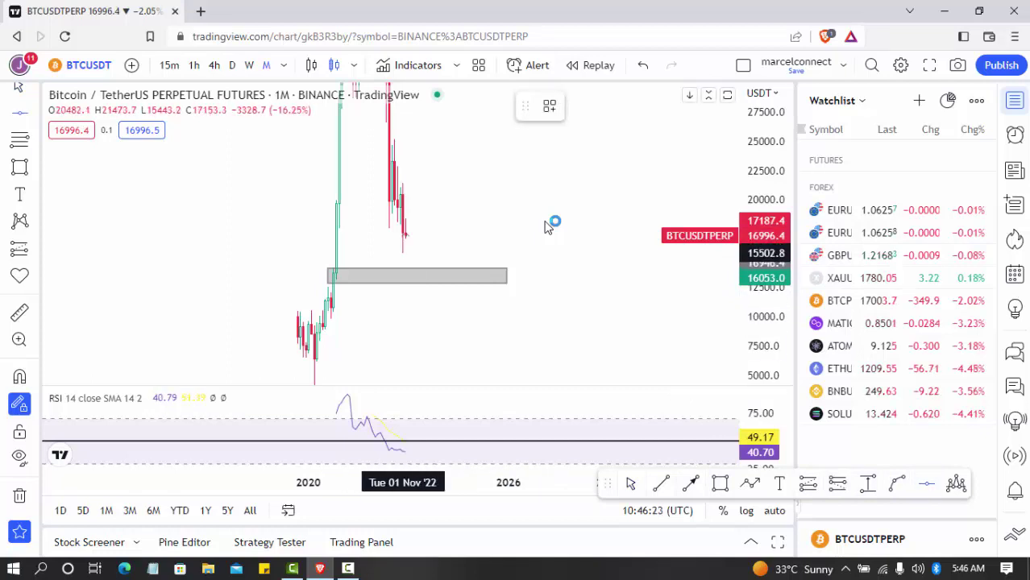
pyautogui.hotkey('alt', 'h')
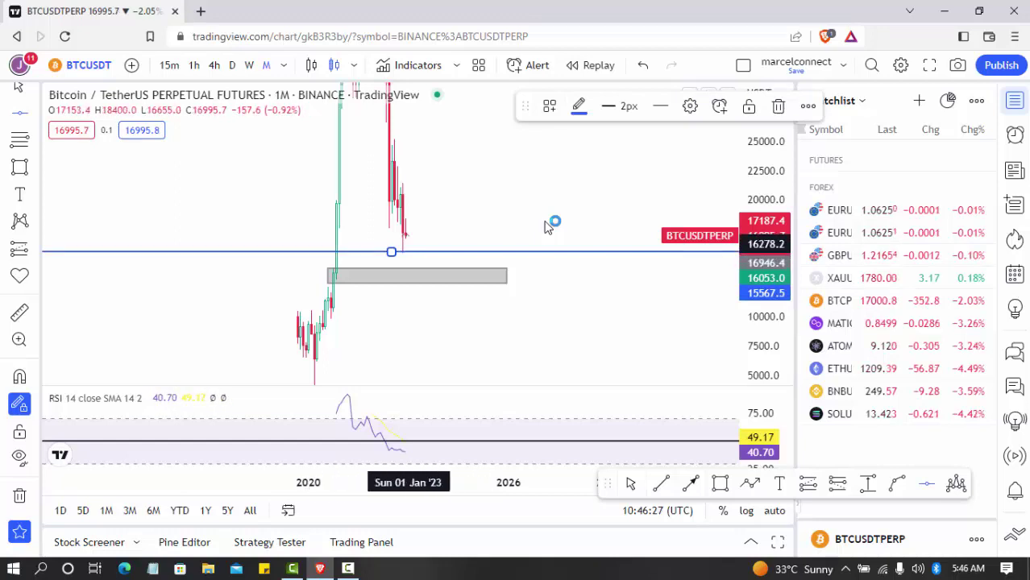
pyautogui.hotkey('alt', 'h')
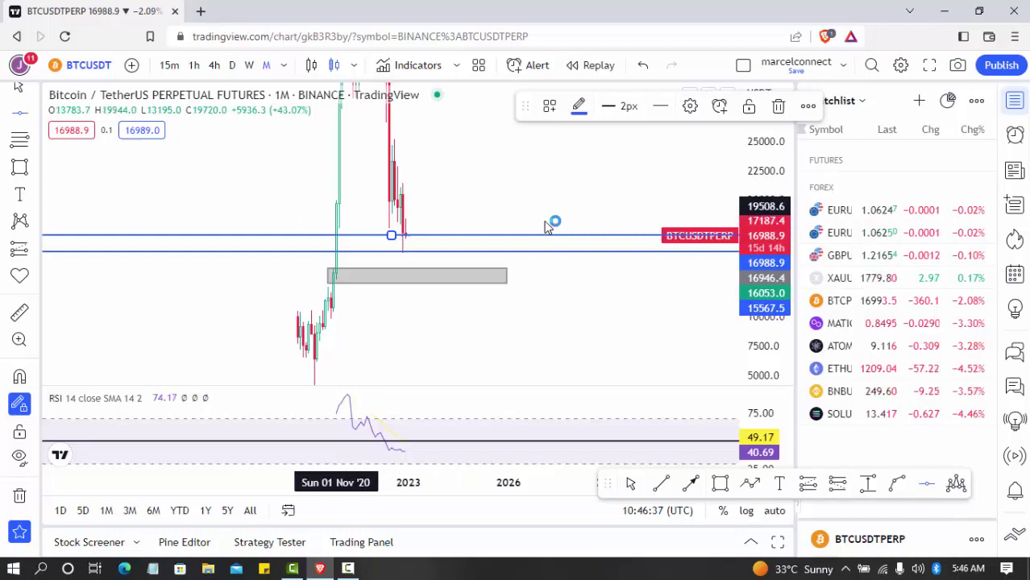
pyautogui.hotkey('alt', 'h')
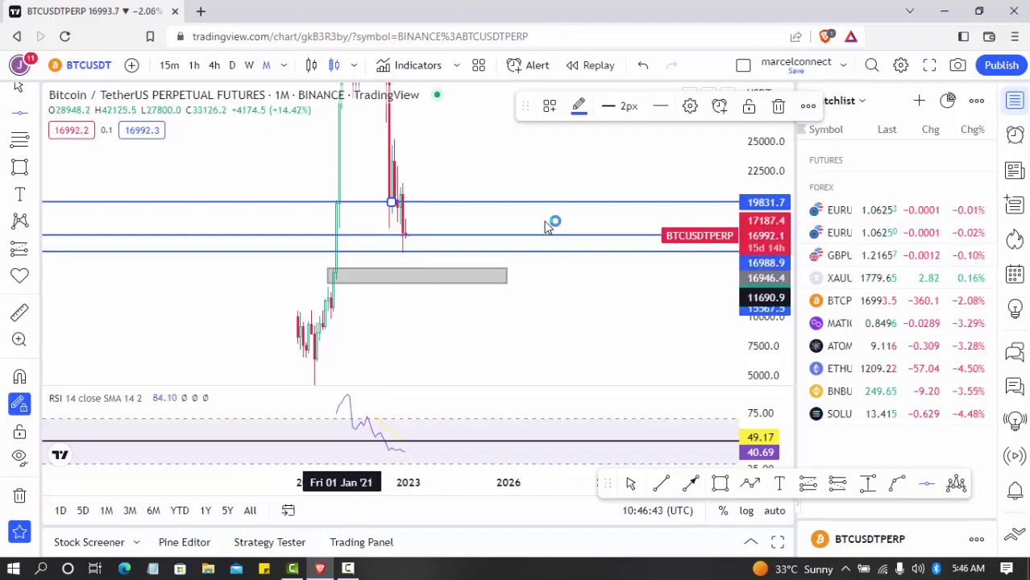
# - Delete the uppermost horizontal line and remove all remaining drawings from the chart
pyautogui.scroll(-1, 545, 226)
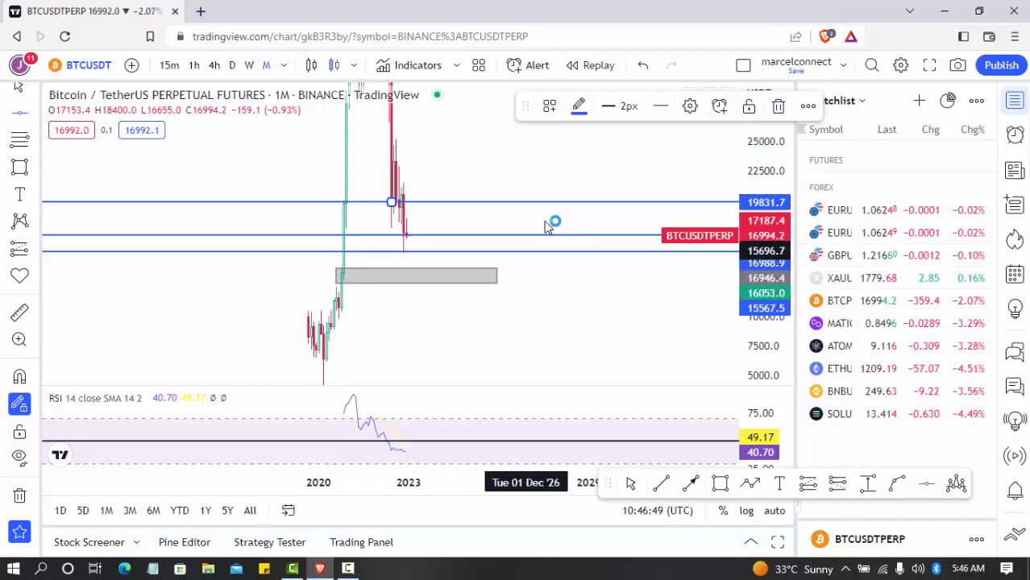
pyautogui.press('Delete')
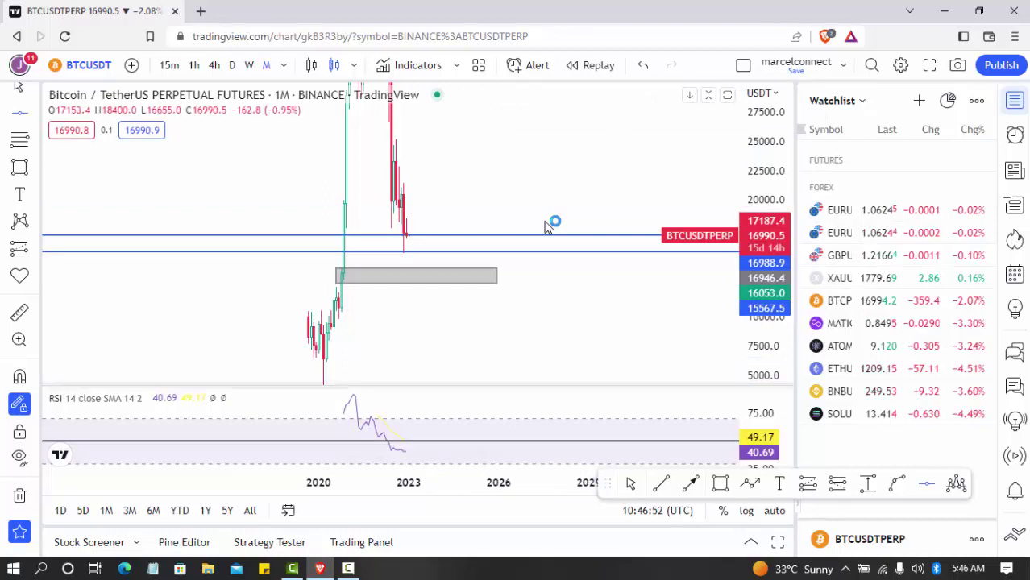
pyautogui.click(19, 496)
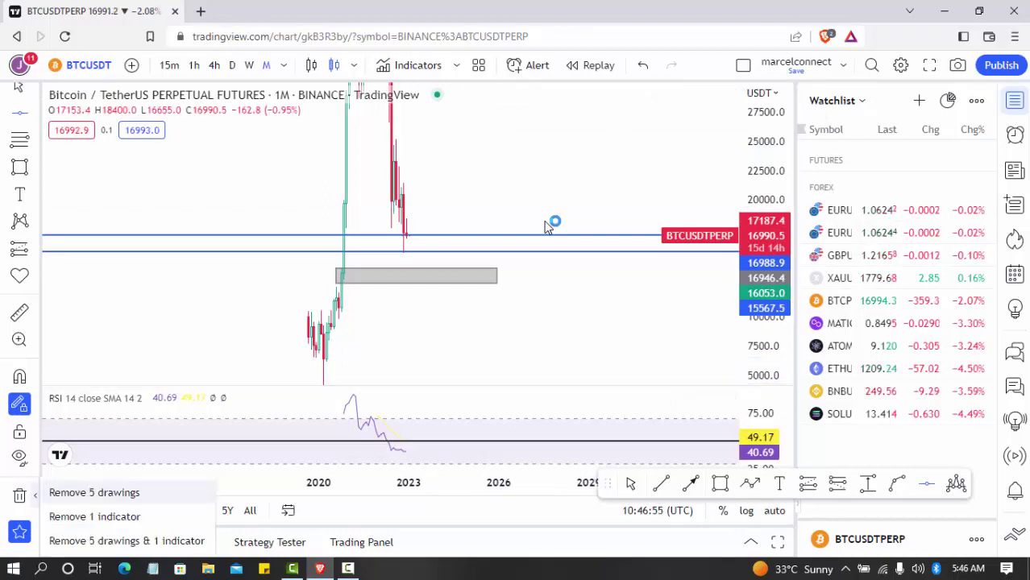
pyautogui.click(88, 491)
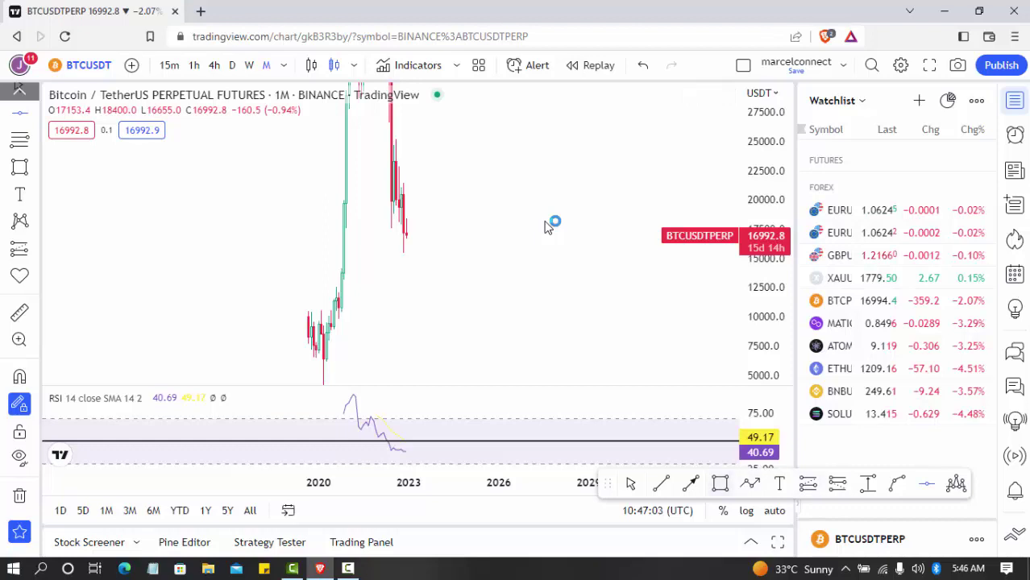
# - Hide the favorite drawing tools and set the chart to the 1-hour timeframe
pyautogui.click(20, 532)
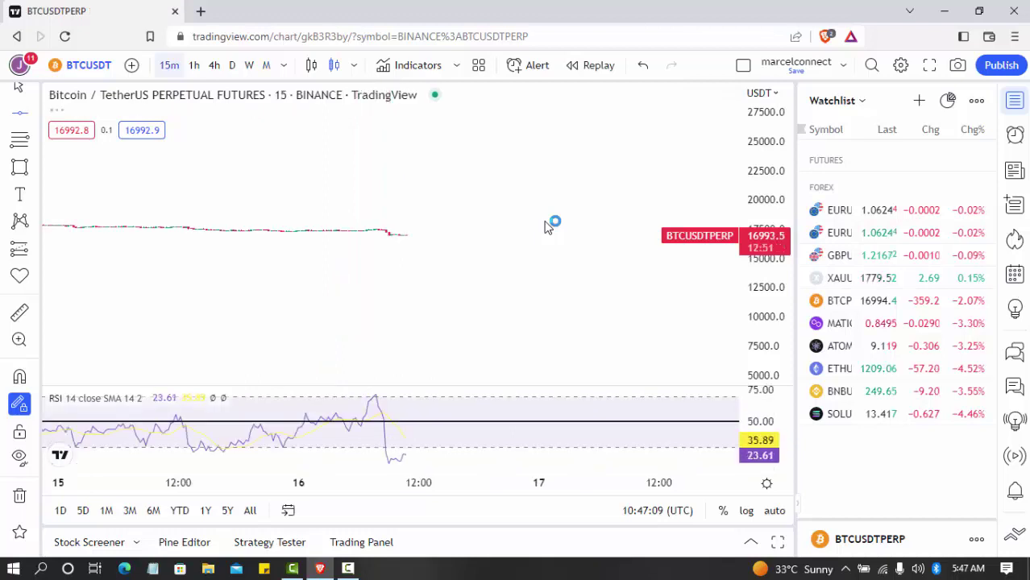
pyautogui.write('1h')
pyautogui.press('Return')
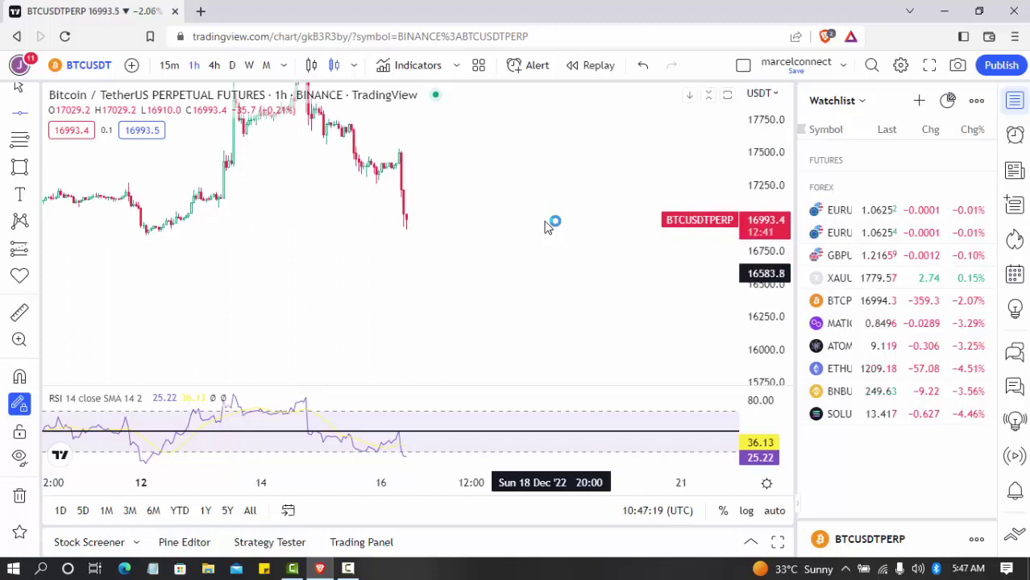
# - Place a horizontal line at about 16,480 USDT and delete it
pyautogui.click(391, 286)
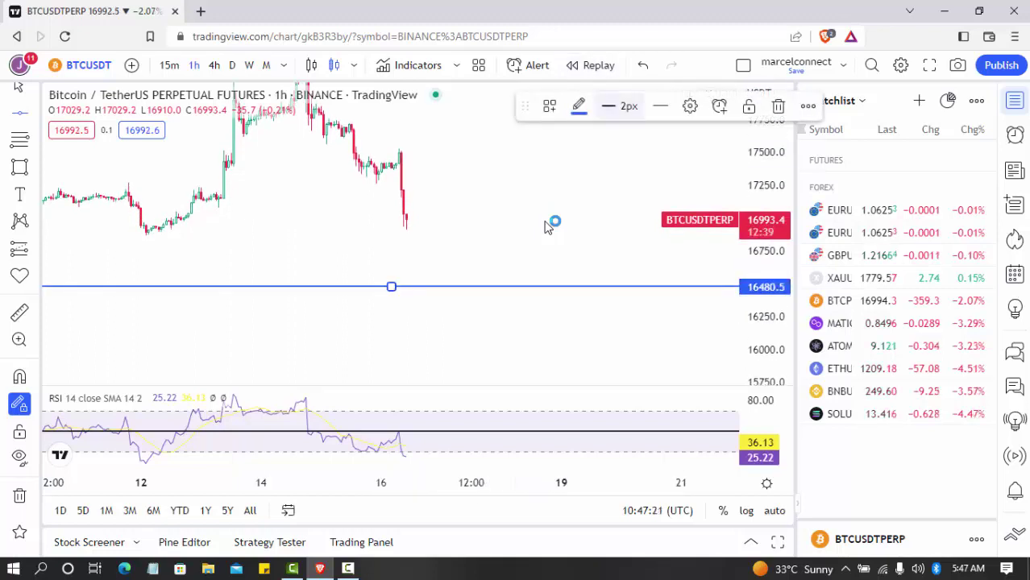
pyautogui.press('Delete')
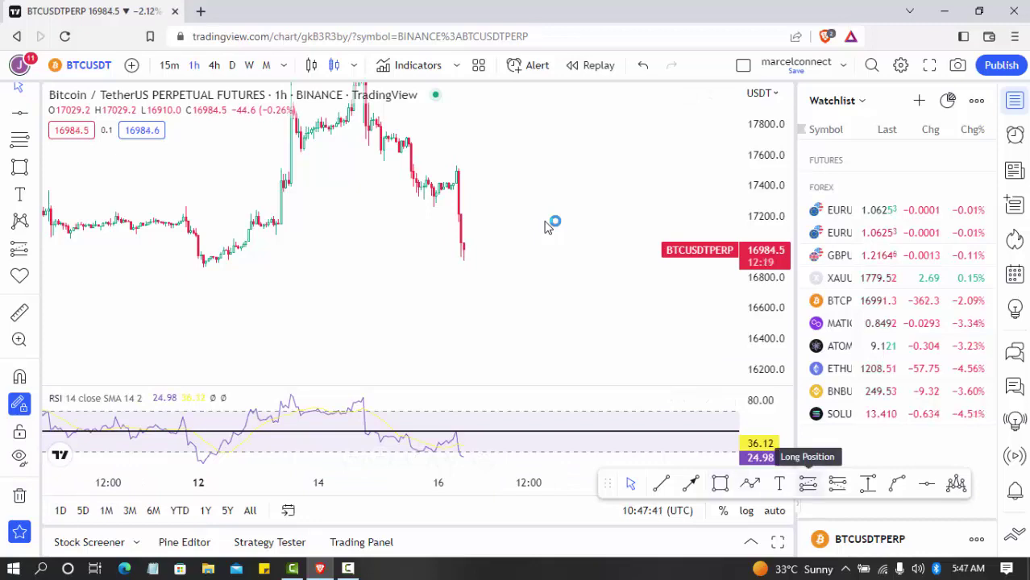
# - Place a short position beside the latest candle with its entry at about 16,987 USDT, undoing the extra copy made above it
pyautogui.click(838, 484)
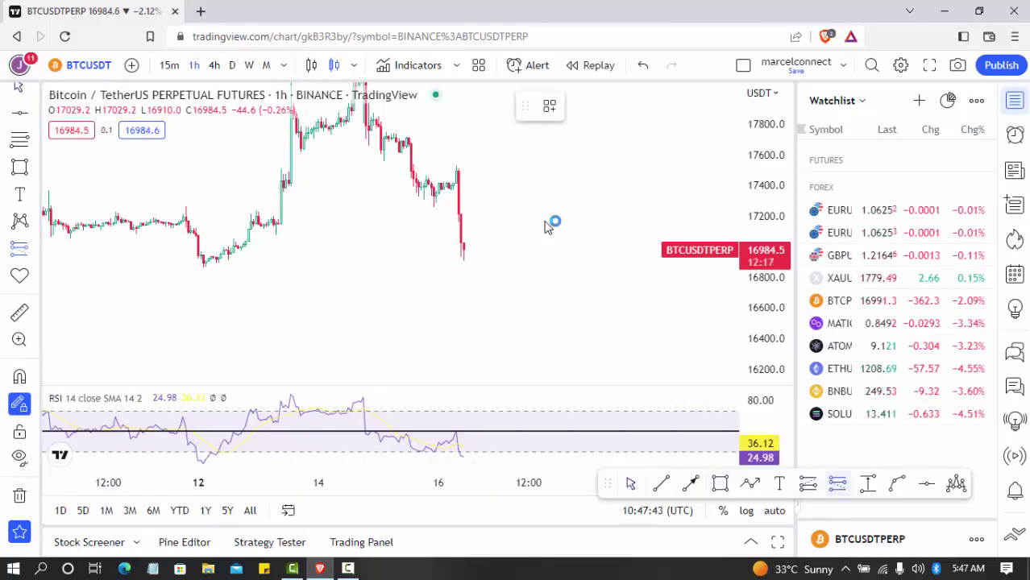
pyautogui.click(546, 227)
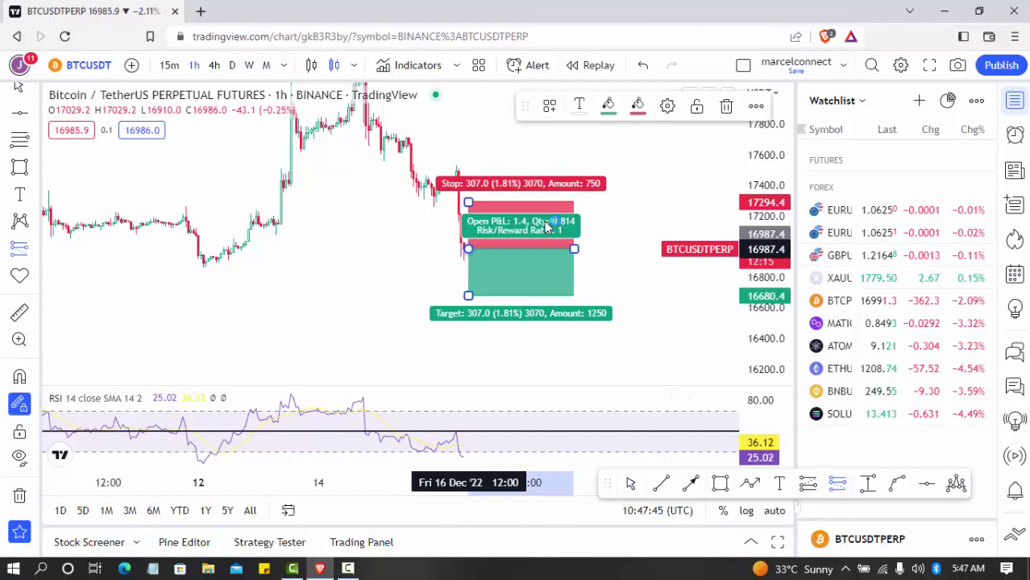
pyautogui.press('Up')
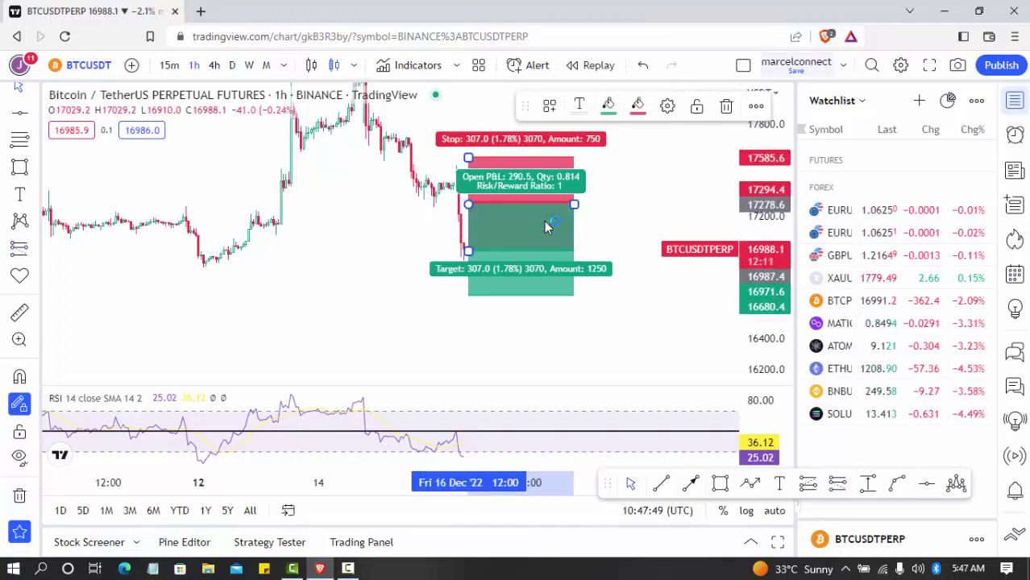
pyautogui.hotkey('ctrl', 'z')
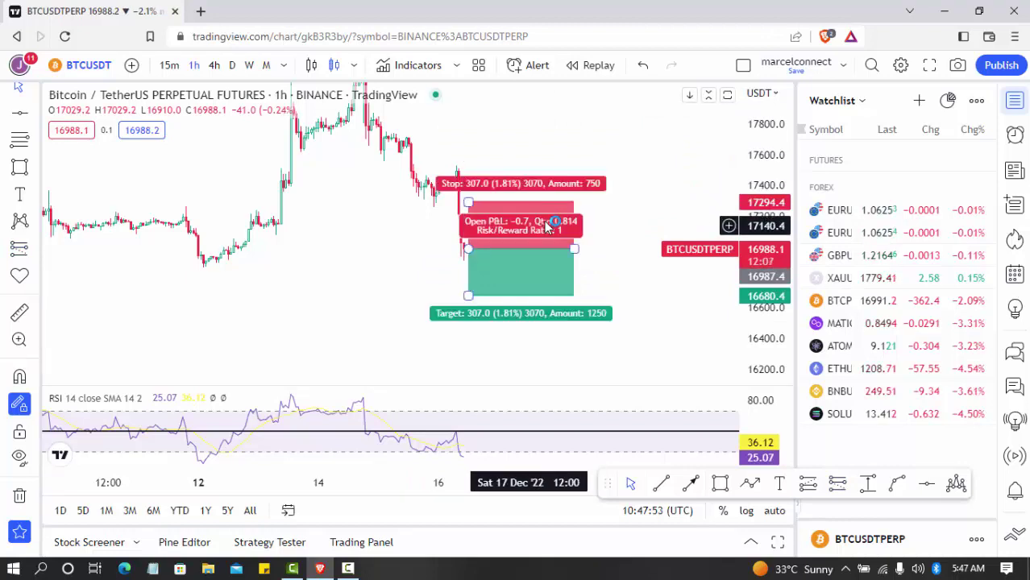
# - Adjust the short position to an entry of about 16,958, a stop of about 17,091 and a target of about 16,547 USDT
pyautogui.press('Left')
pyautogui.press('Down')
pyautogui.press('Down')
pyautogui.press('Down')
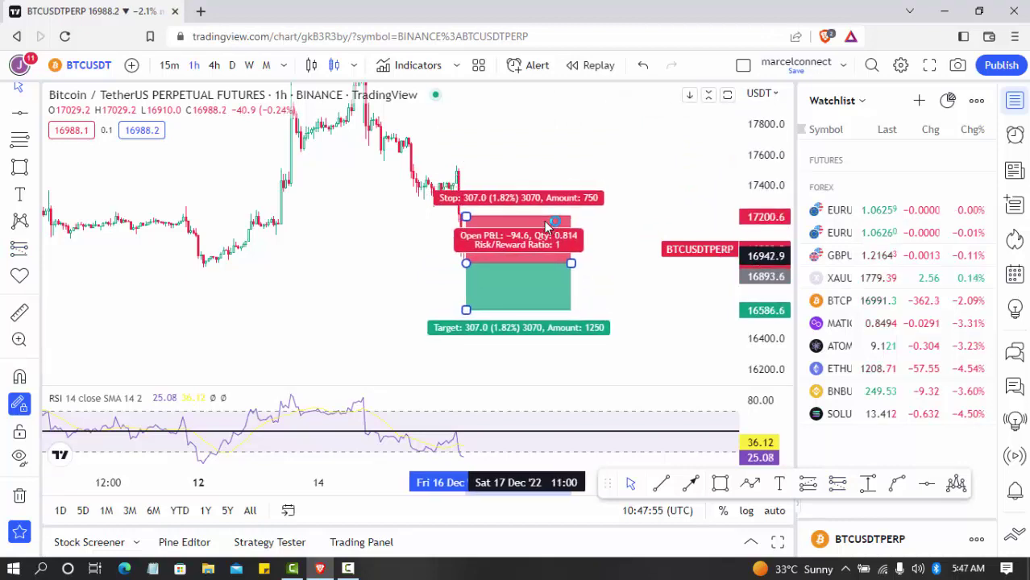
pyautogui.press('Down')
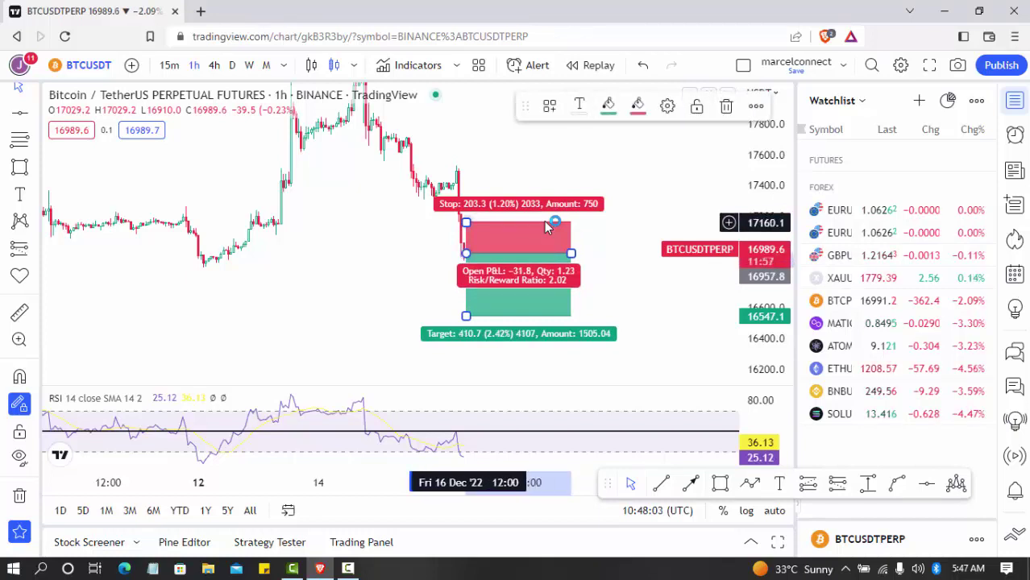
pyautogui.moveTo(554, 222); pyautogui.dragTo(555, 234)
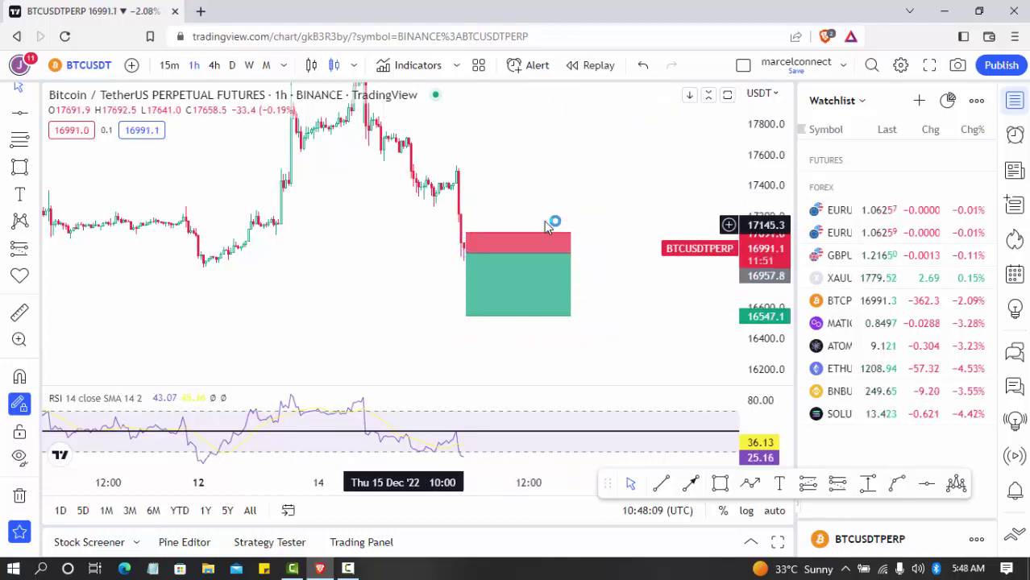
# - Start connecting Binance as the trading broker, view its login page, and return to the BTCUSDTPERP chart
pyautogui.scroll(-3, 547, 227)
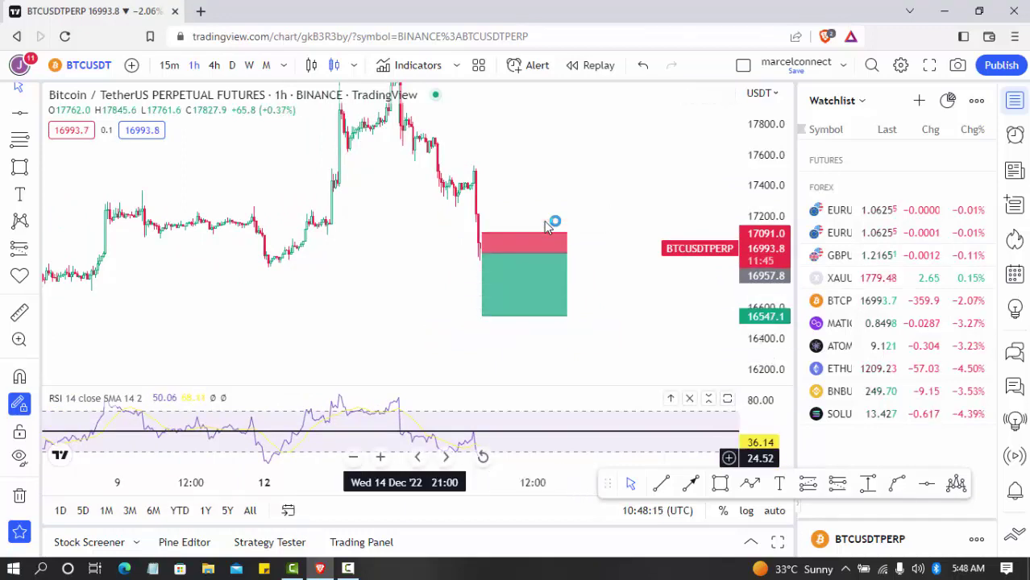
pyautogui.moveTo(629, 337); pyautogui.dragTo(628, 288)
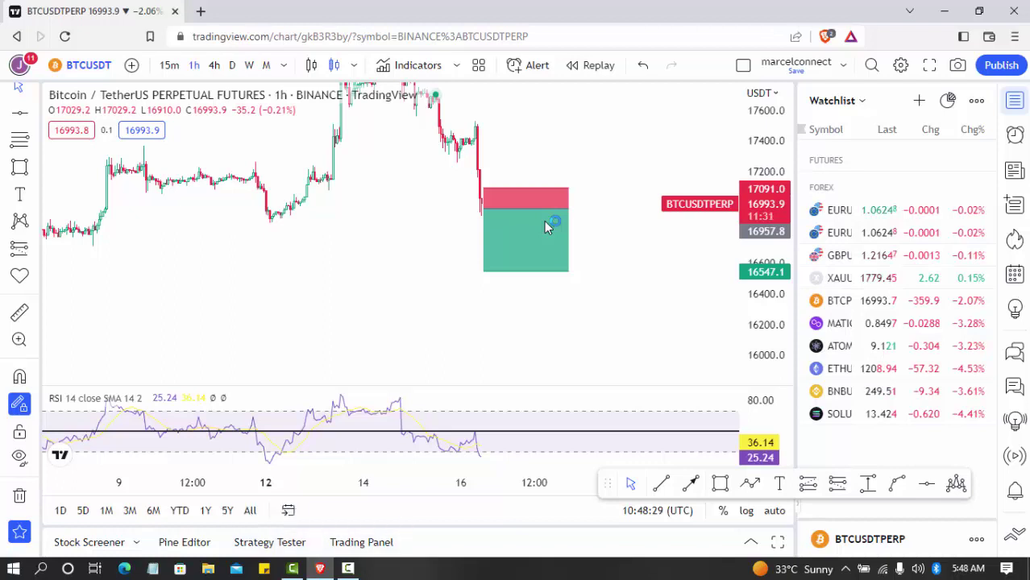
pyautogui.click(361, 541)
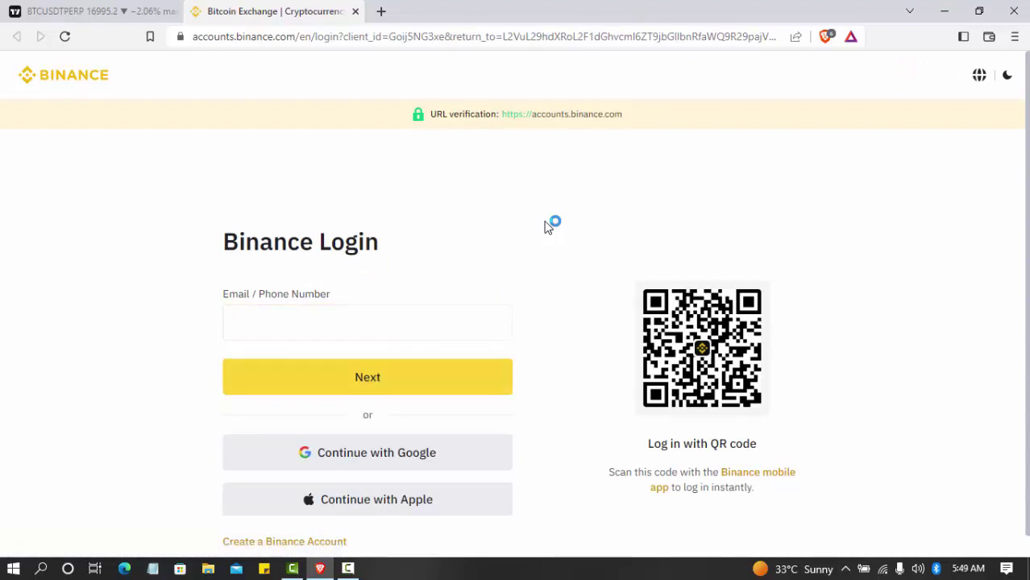
pyautogui.scroll(-1, 545, 227)
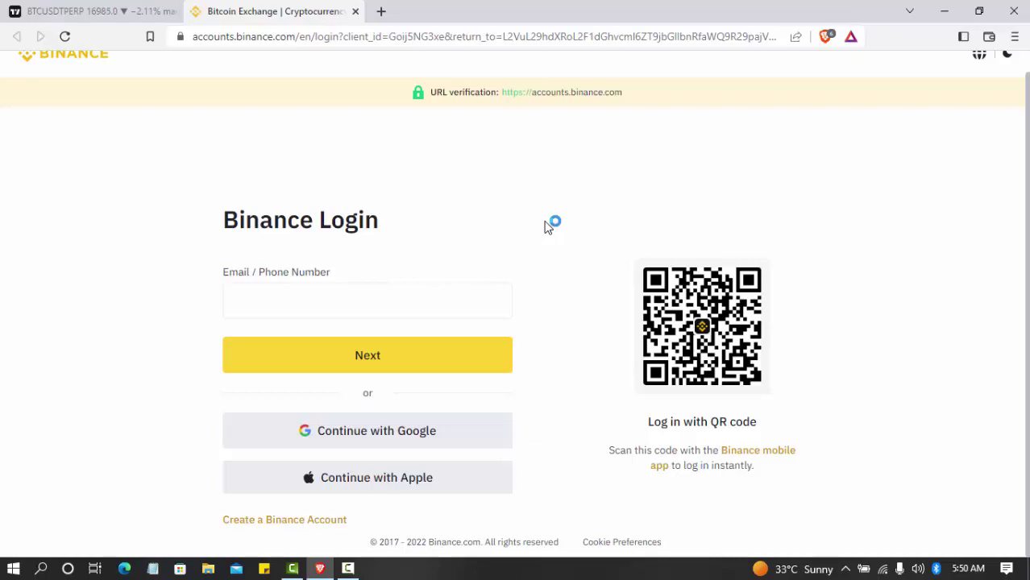
pyautogui.hotkey('ctrl', 'shift', 'Tab')
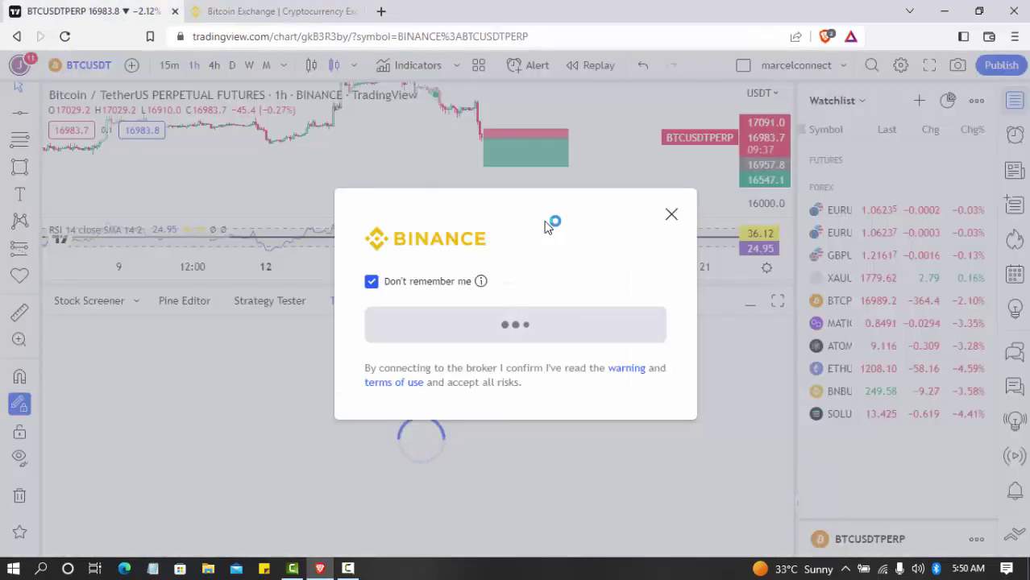